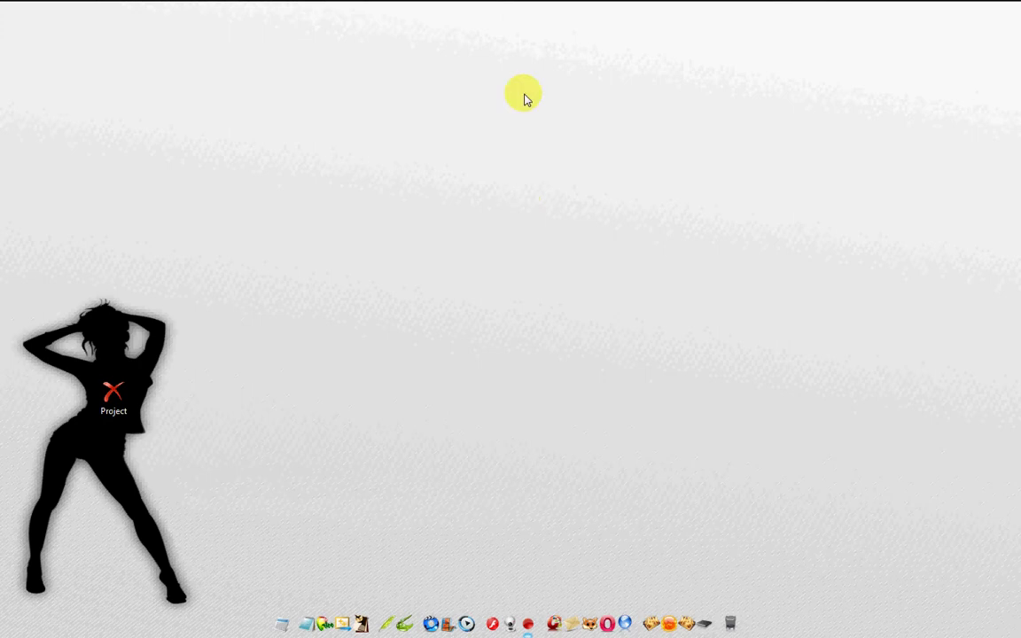
Launch Opera and Google 'zonealarm free download' via the Speed Dial tile's suggestion.
{"action": "mouse_move", "coordinate": [707, 10]}
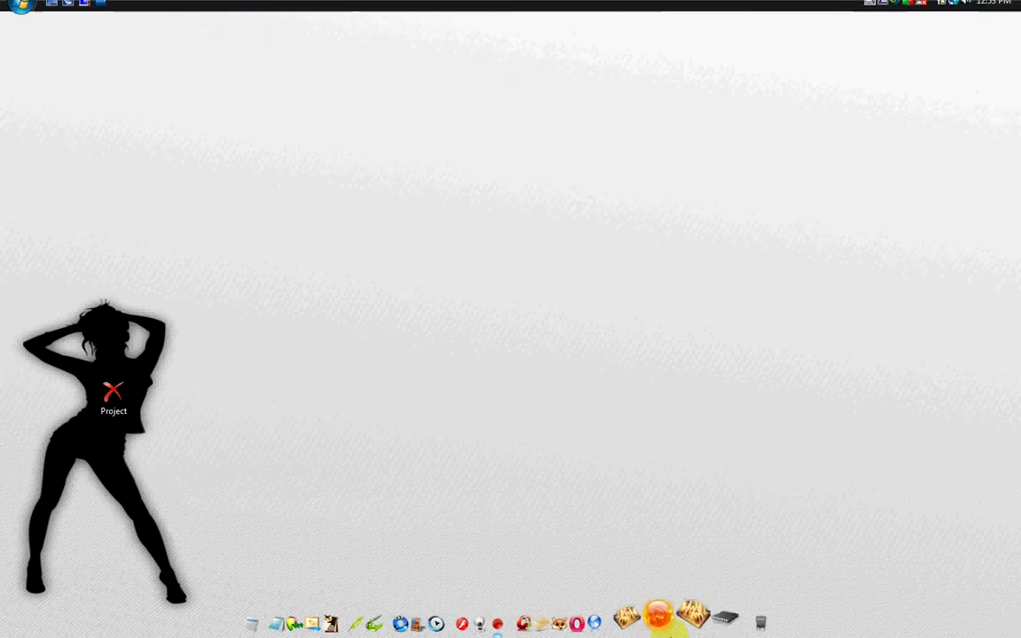
{"action": "left_click", "coordinate": [606, 587]}
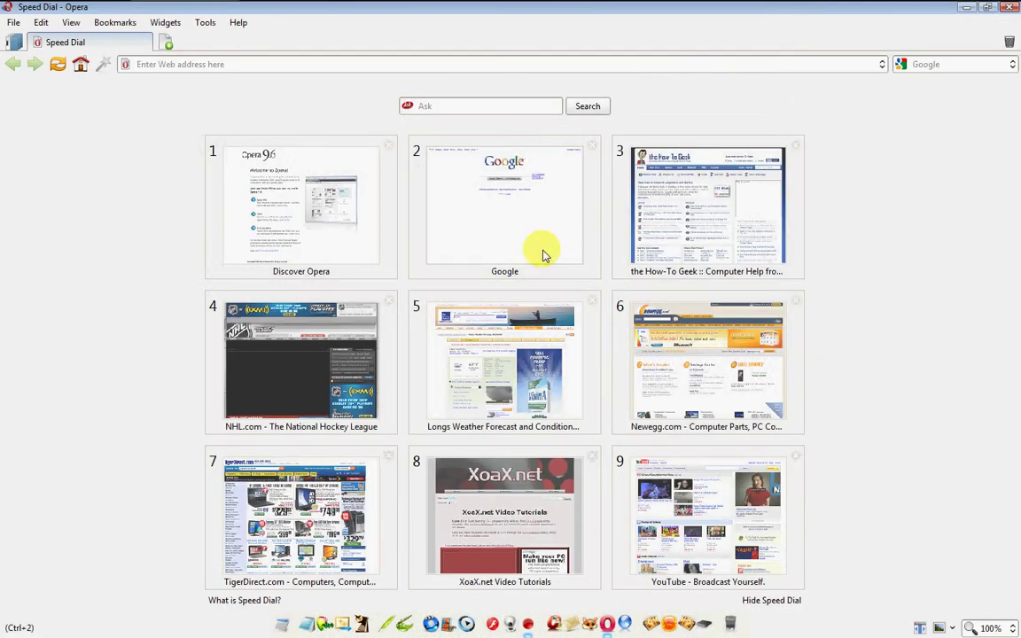
{"action": "left_click", "coordinate": [542, 253]}
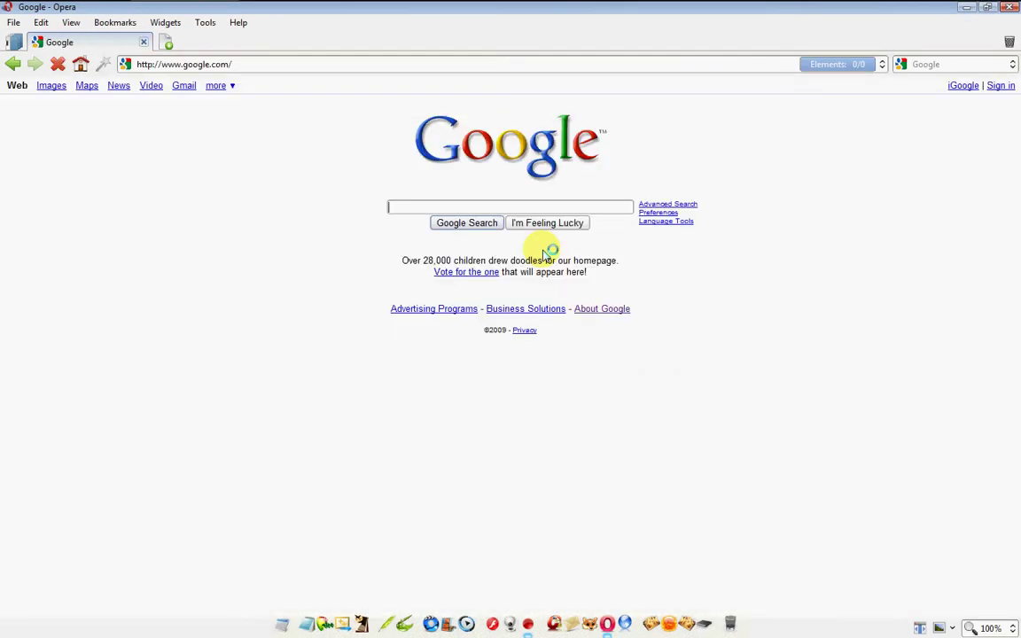
{"action": "type", "text": "zonea"}
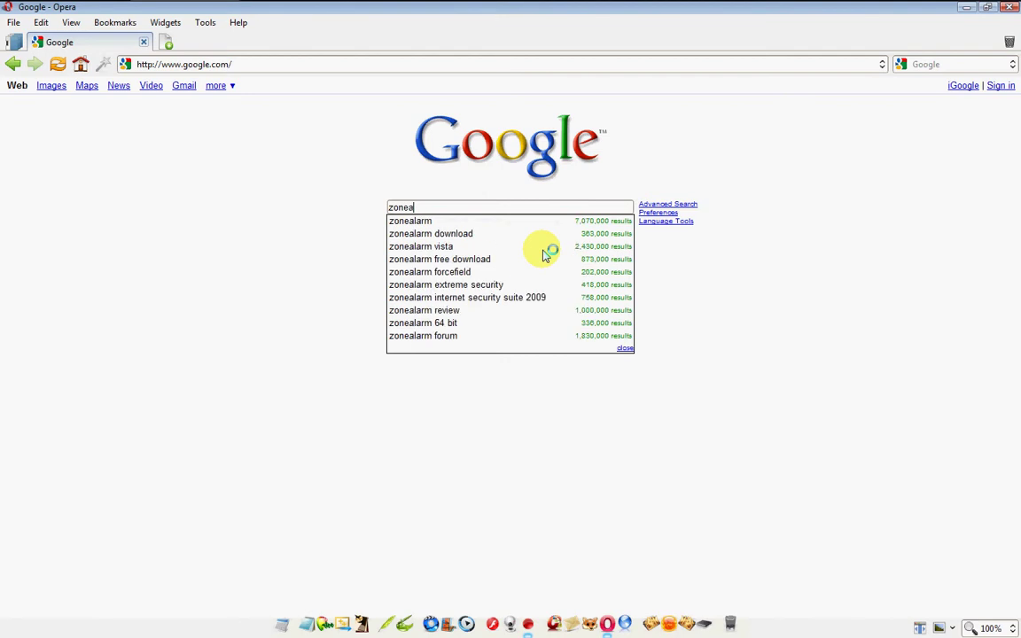
{"action": "type", "text": "larm free"}
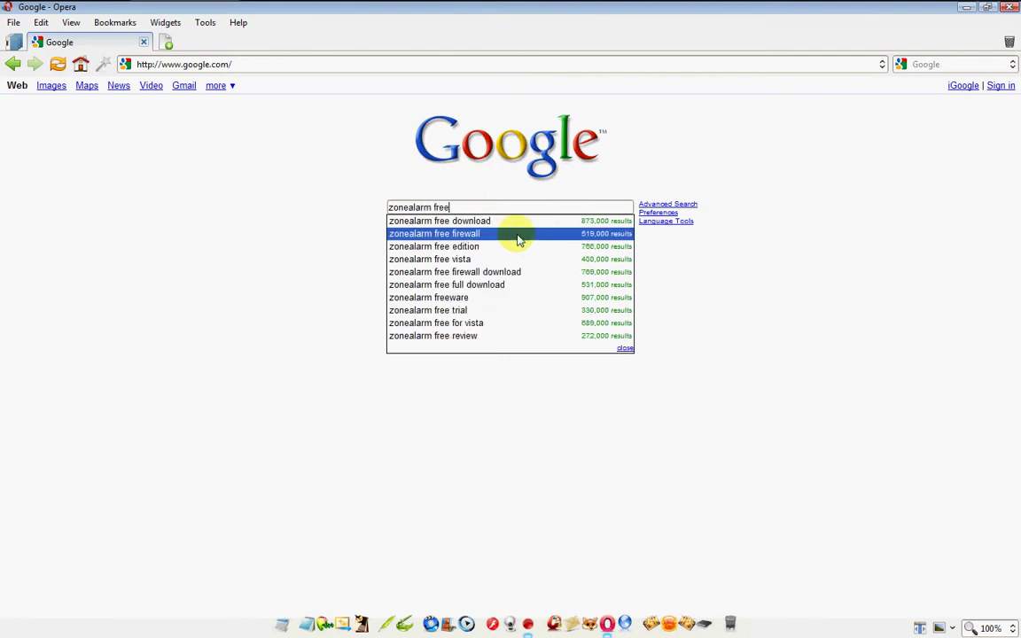
{"action": "left_click", "coordinate": [519, 221]}
{"action": "scroll", "coordinate": [457, 311], "scroll_direction": "down", "scroll_amount": 3}
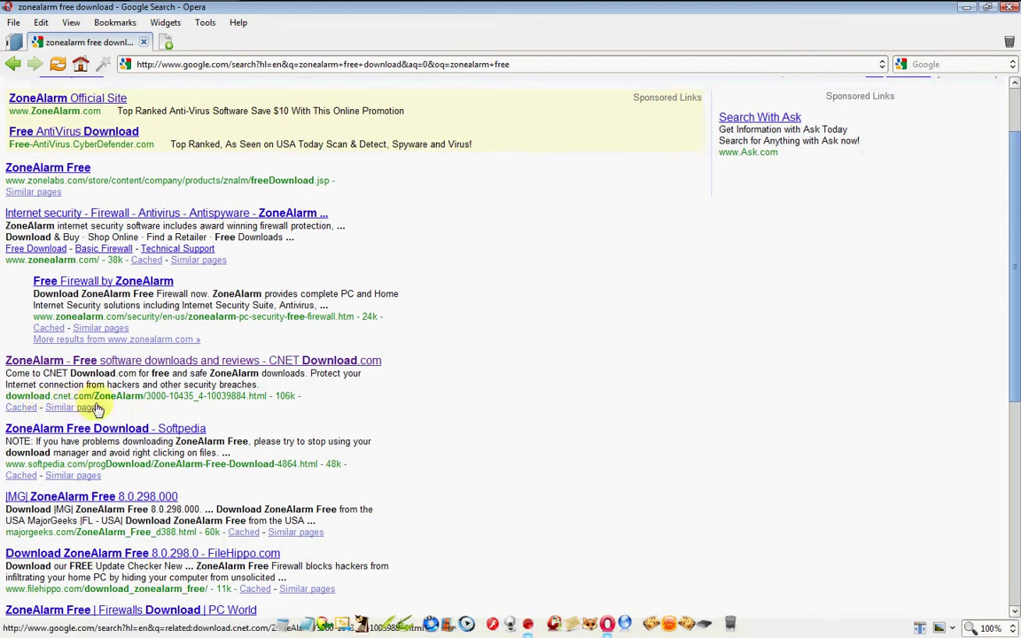
Start the ZoneAlarm 8.0.298 download on CNET, dismiss the Run file prompt, and close Opera.
{"action": "left_click", "coordinate": [133, 364]}
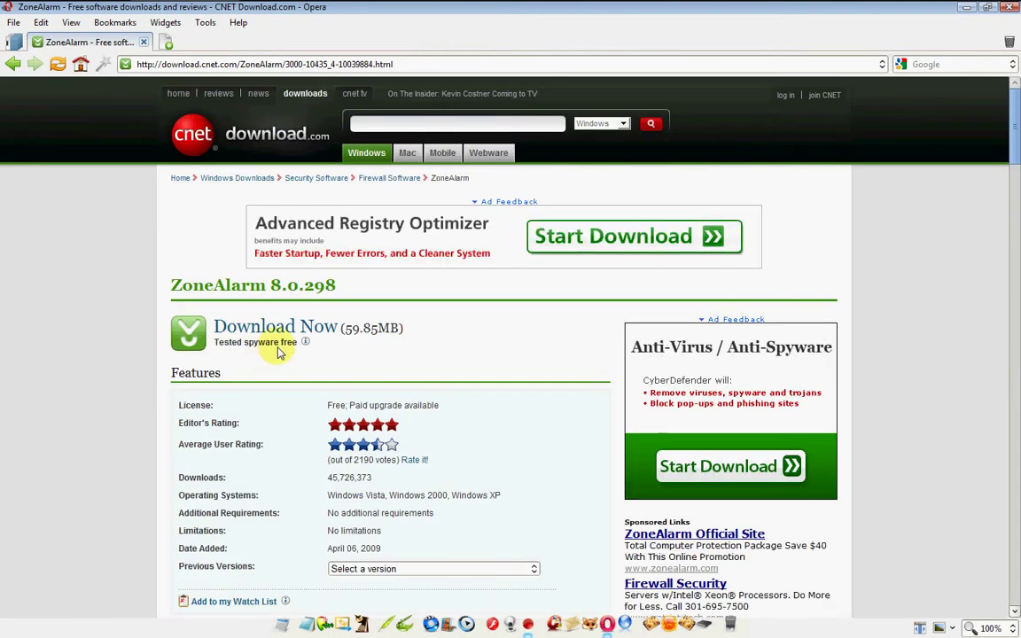
{"action": "mouse_move", "coordinate": [303, 345]}
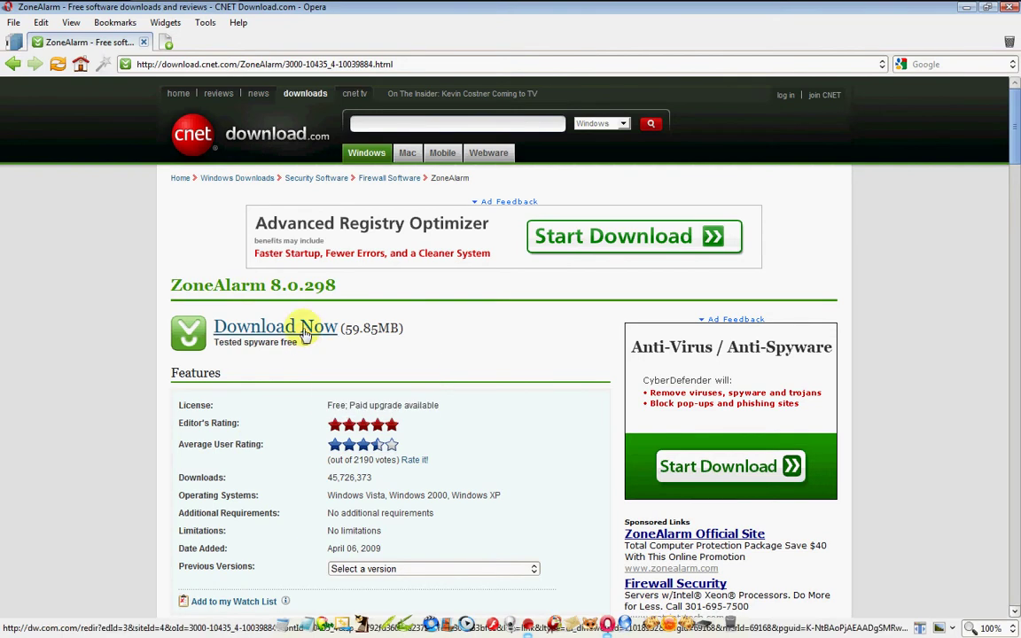
{"action": "left_click", "coordinate": [298, 327]}
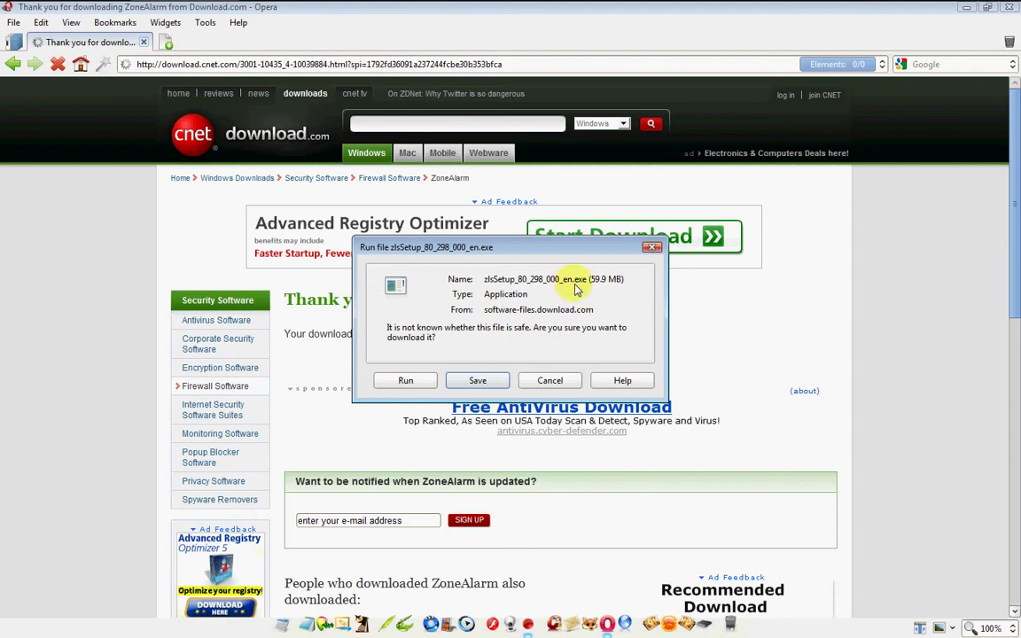
{"action": "left_click", "coordinate": [653, 247]}
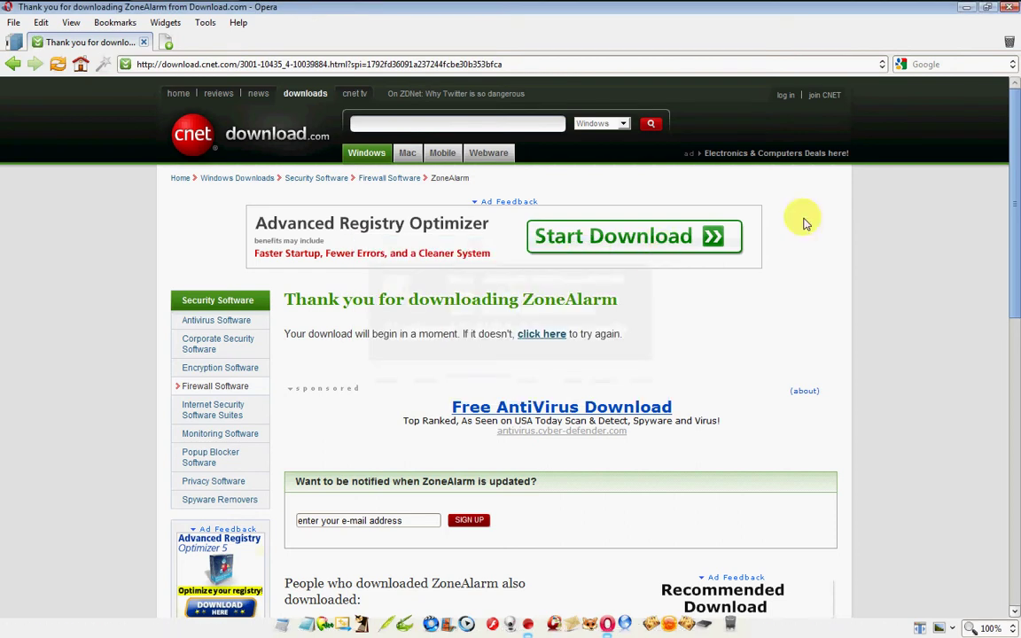
{"action": "left_click", "coordinate": [1010, 8]}
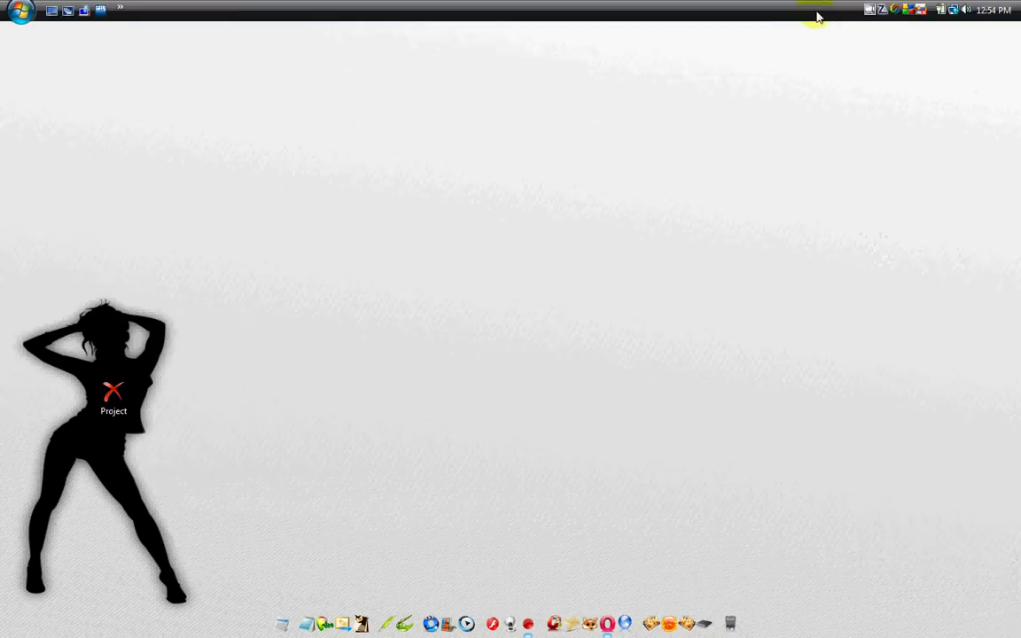
Open ZoneAlarm from the tray, review Overview, Product Info and Preferences, and check for updates.
{"action": "double_click", "coordinate": [883, 10]}
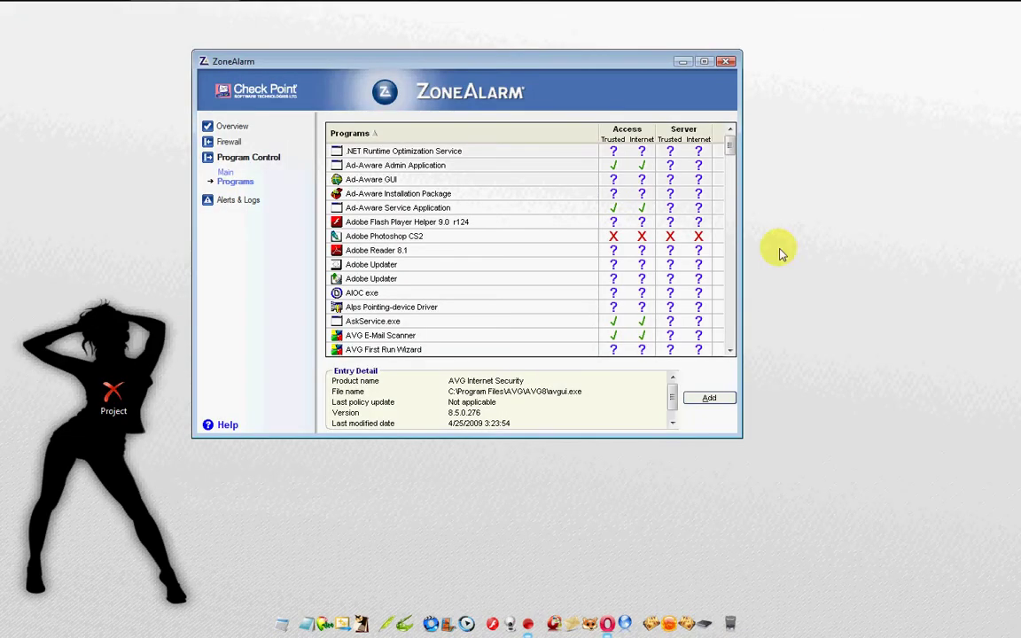
{"action": "left_click", "coordinate": [222, 128]}
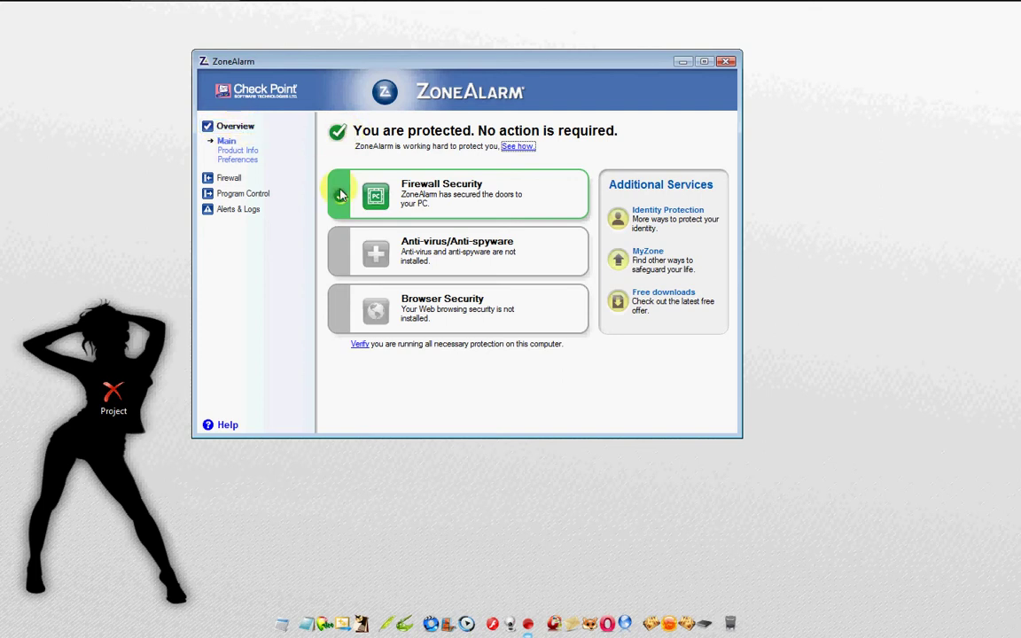
{"action": "left_click", "coordinate": [239, 151]}
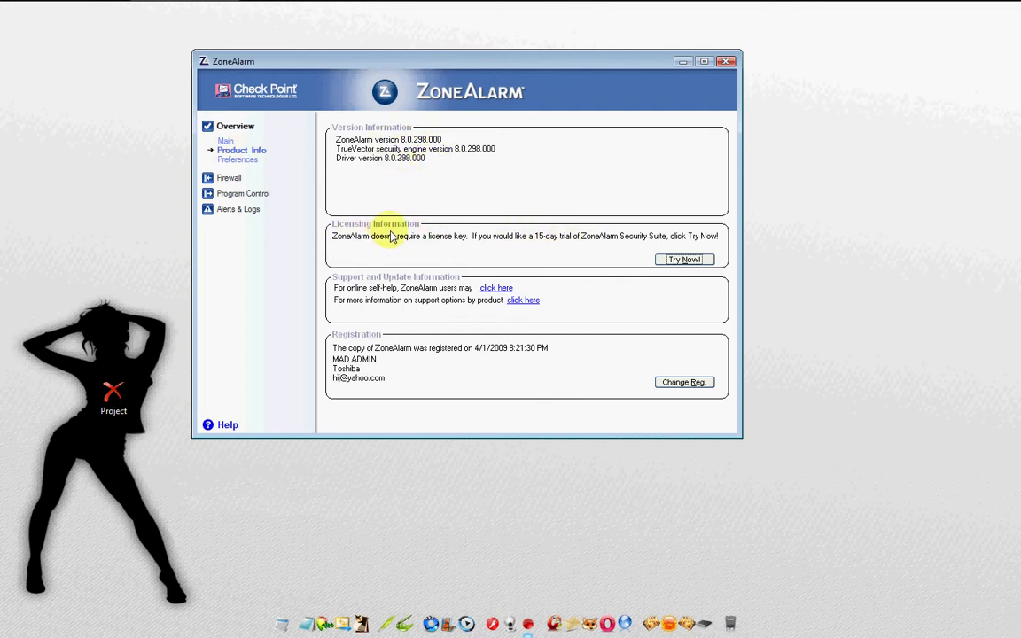
{"action": "left_click", "coordinate": [259, 161]}
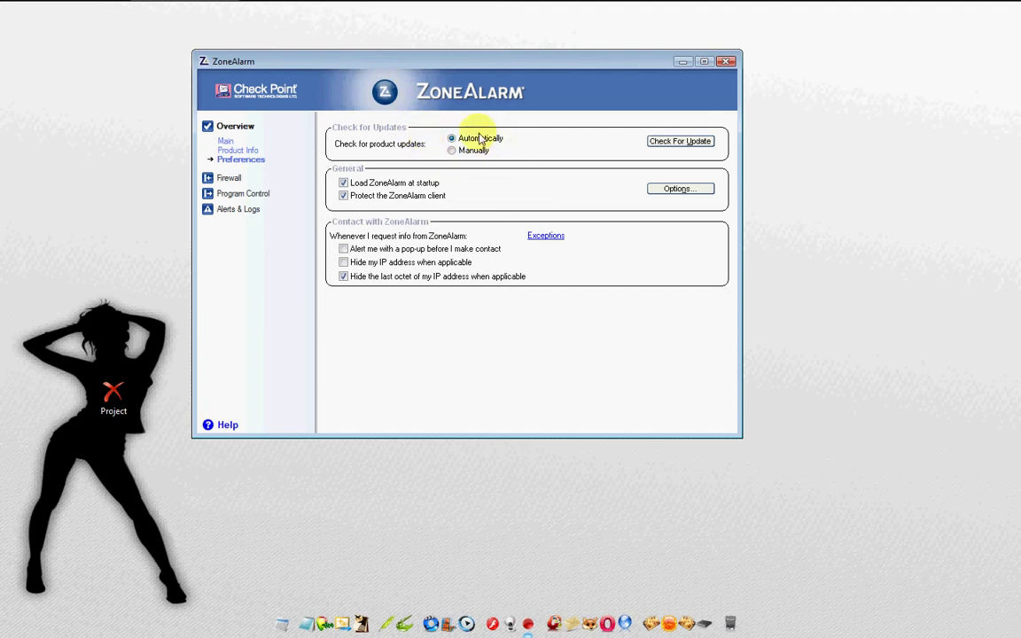
{"action": "left_click", "coordinate": [667, 144]}
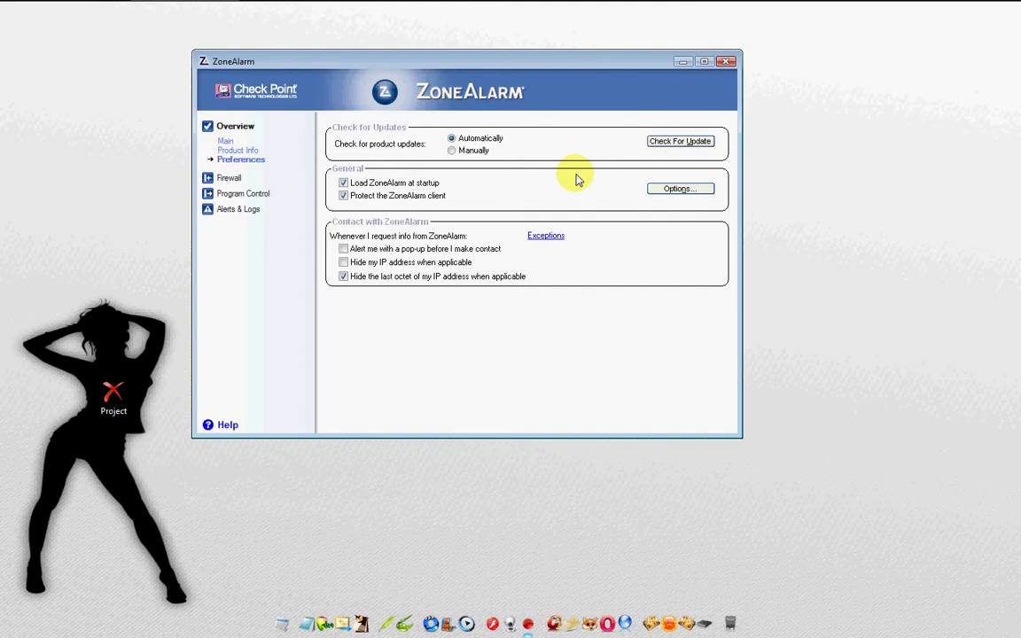
Show ZoneAlarm's Program Control list of programs and their access permissions.
{"action": "left_click", "coordinate": [227, 194]}
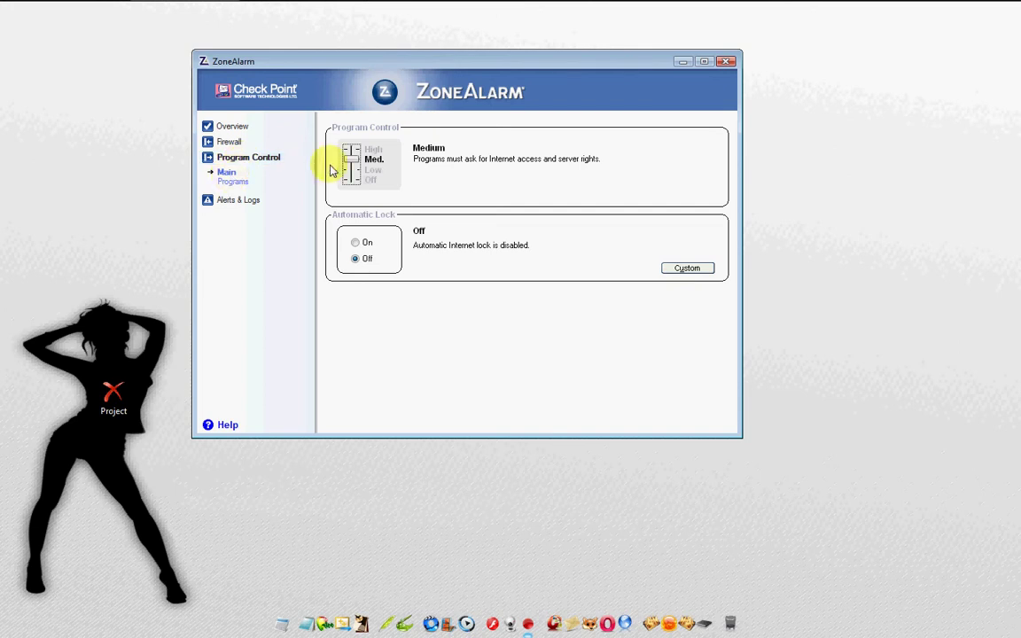
{"action": "left_click", "coordinate": [221, 175]}
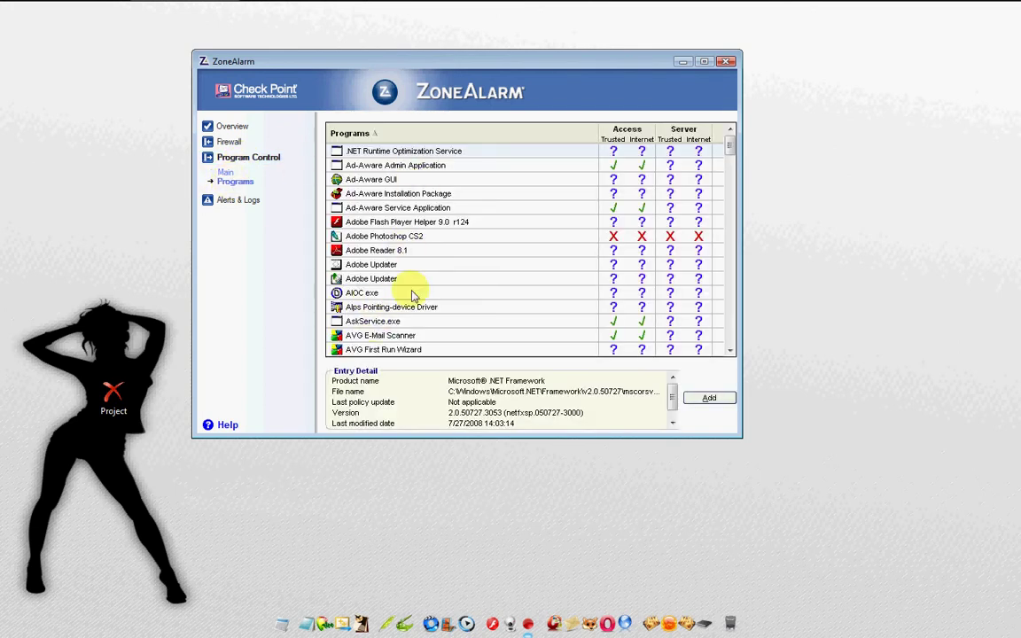
{"action": "left_click", "coordinate": [681, 62]}
{"action": "mouse_move", "coordinate": [664, 6]}
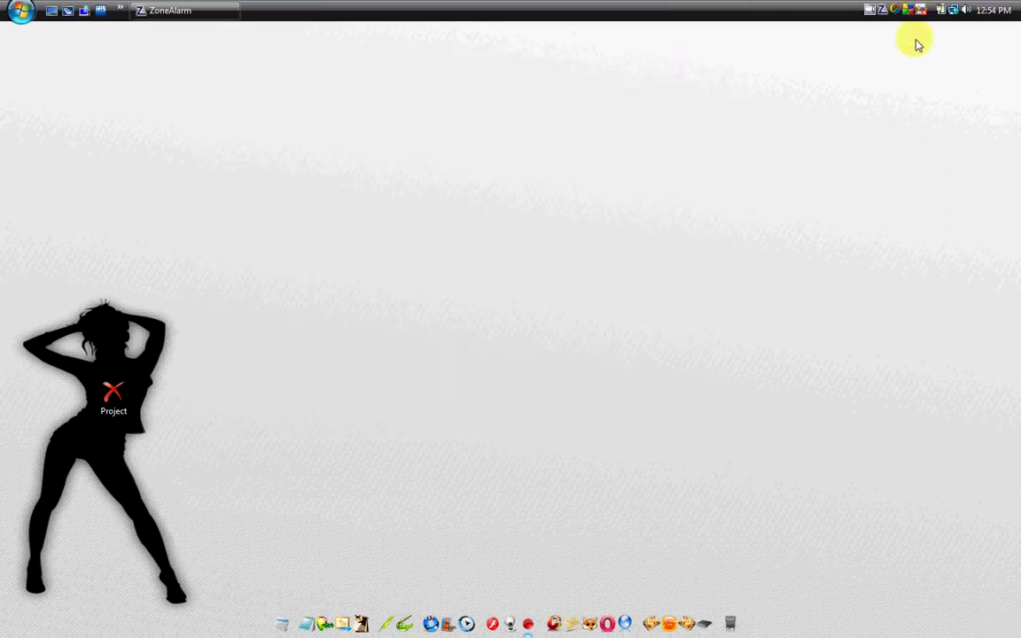
{"action": "left_click", "coordinate": [218, 13]}
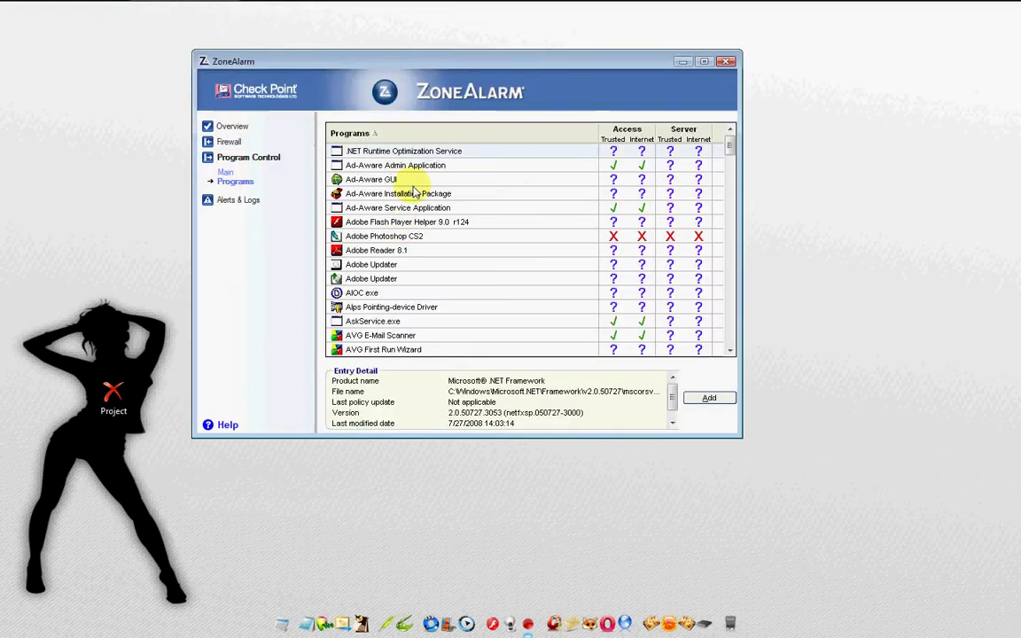
{"action": "left_click_drag", "start_coordinate": [728, 148], "coordinate": [709, 258]}
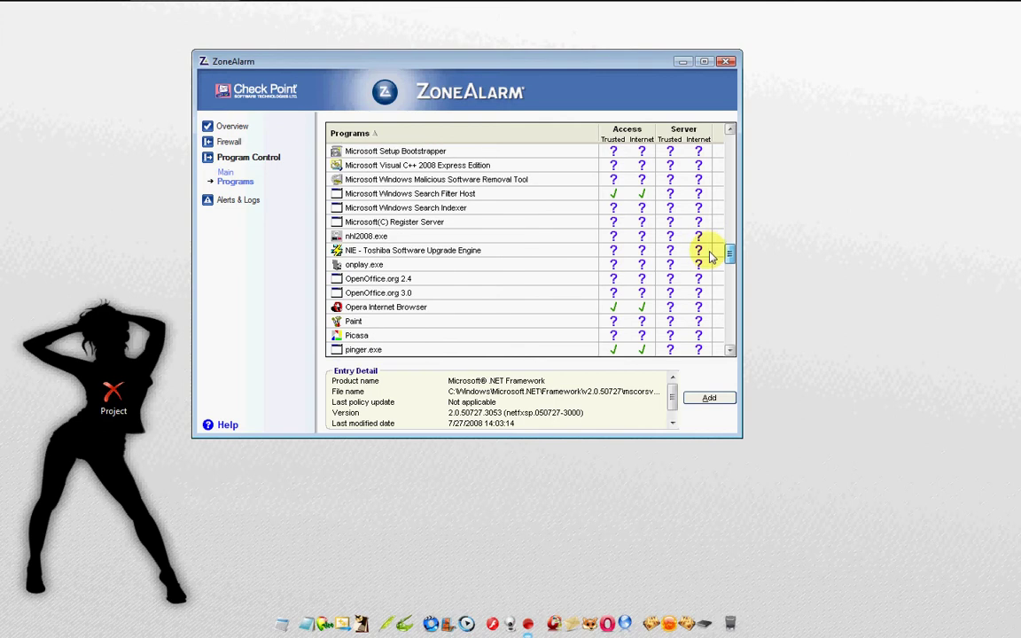
Set Opera Internet Browser's access to Ask, then close ZoneAlarm.
{"action": "left_click", "coordinate": [367, 309]}
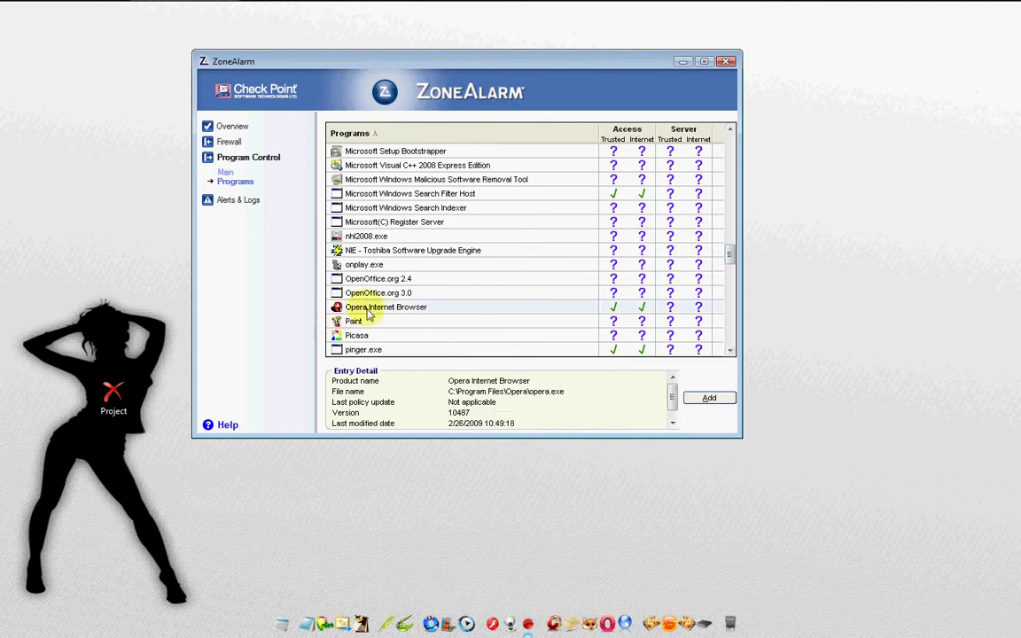
{"action": "left_click", "coordinate": [614, 307]}
{"action": "left_click", "coordinate": [628, 342]}
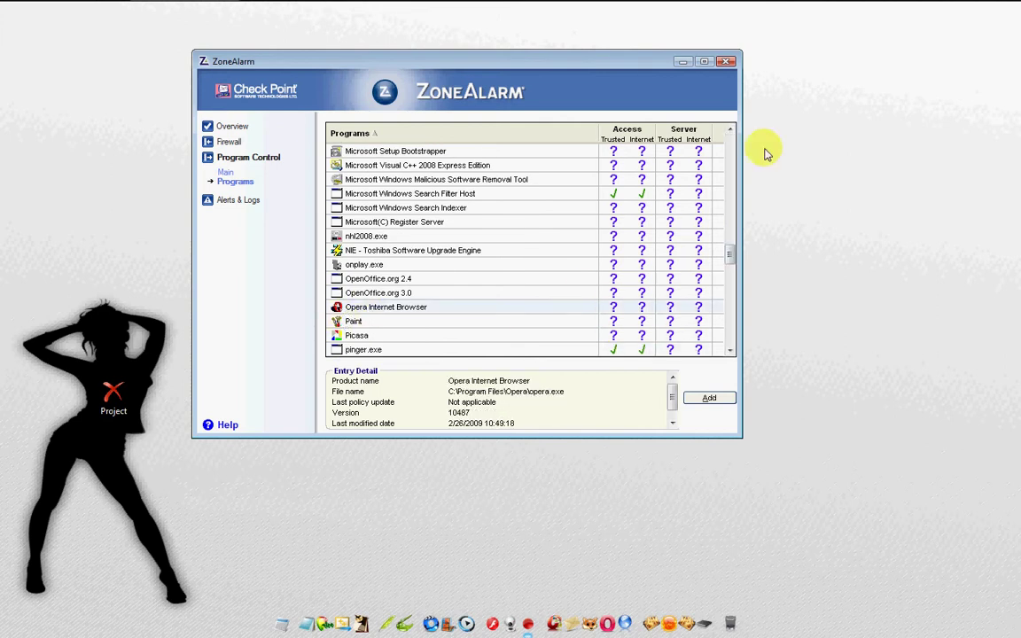
{"action": "left_click", "coordinate": [723, 63]}
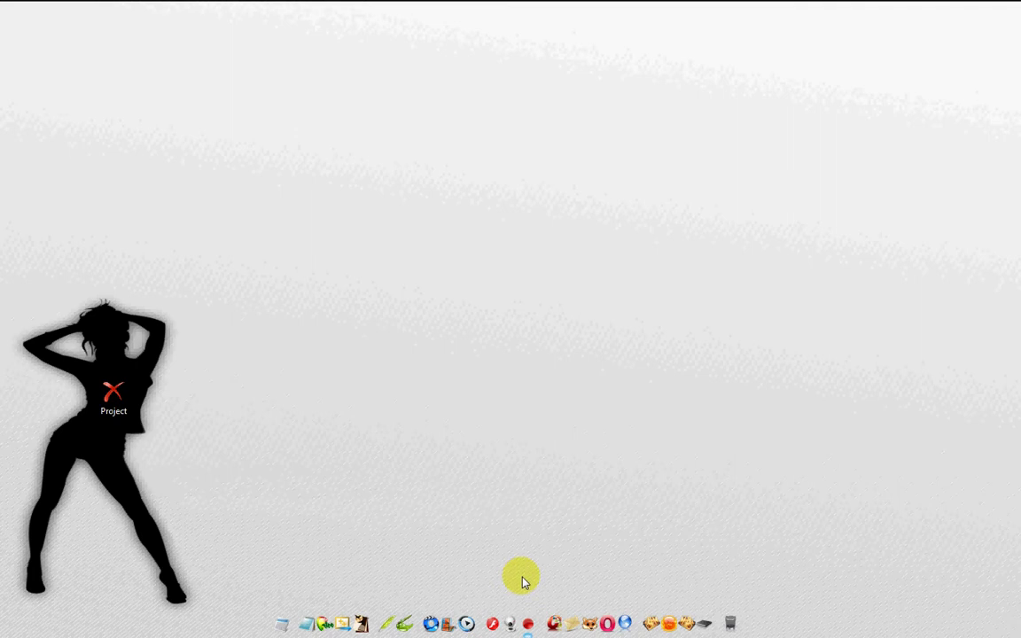
Open Google in Opera, allowing the ZoneAlarm alert once, then close Opera.
{"action": "left_click", "coordinate": [611, 605]}
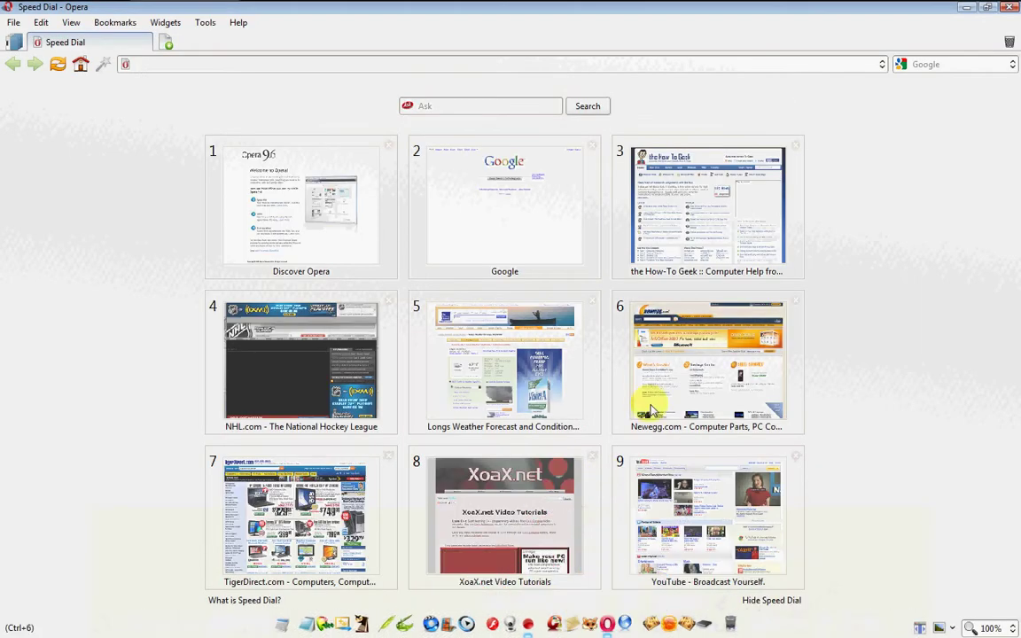
{"action": "left_click", "coordinate": [547, 233]}
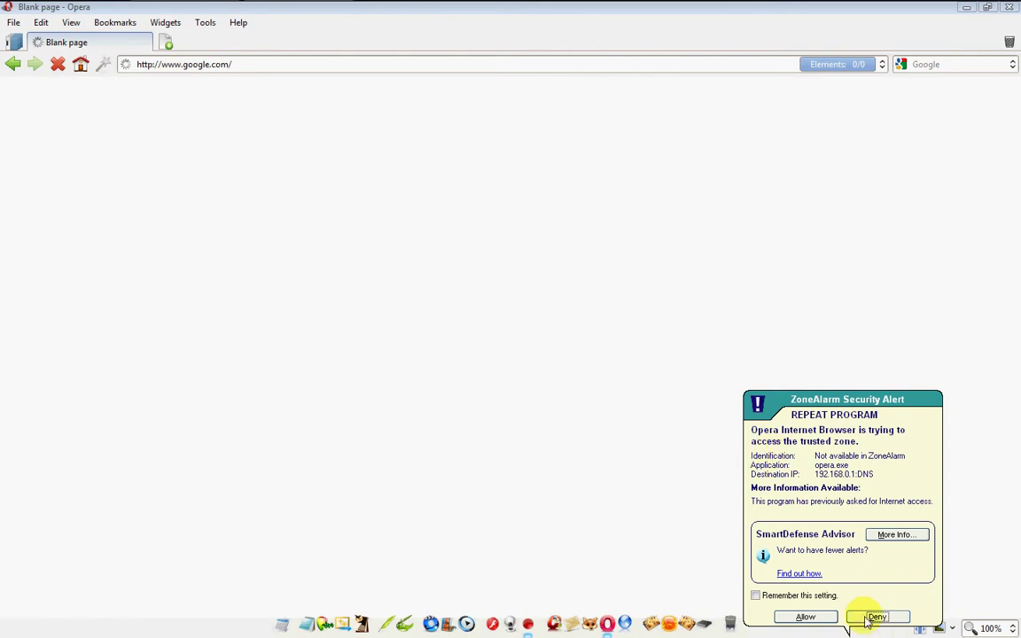
{"action": "left_click", "coordinate": [805, 617]}
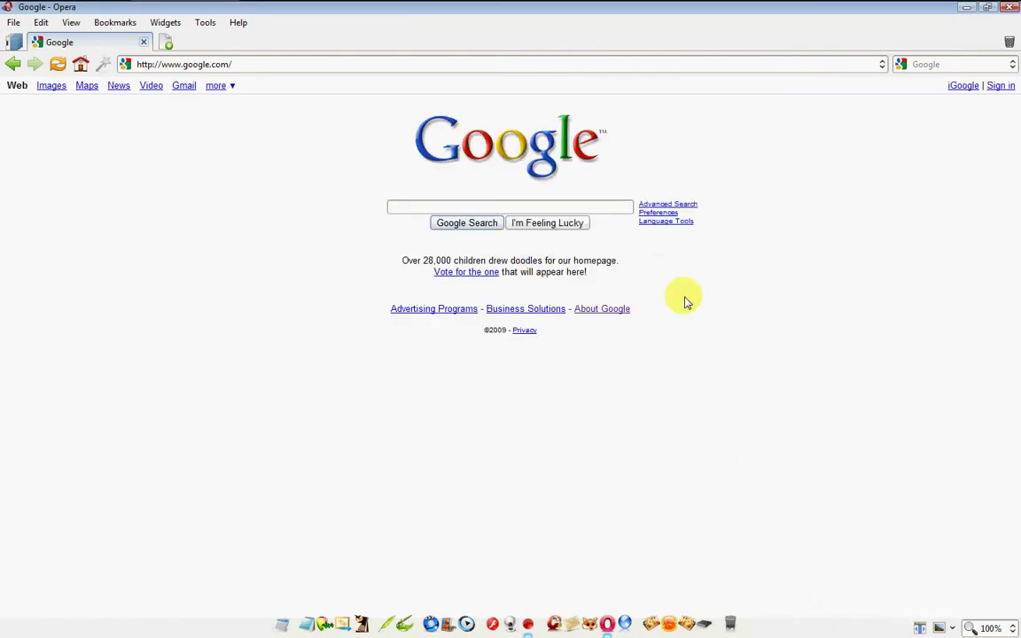
{"action": "mouse_move", "coordinate": [908, 10]}
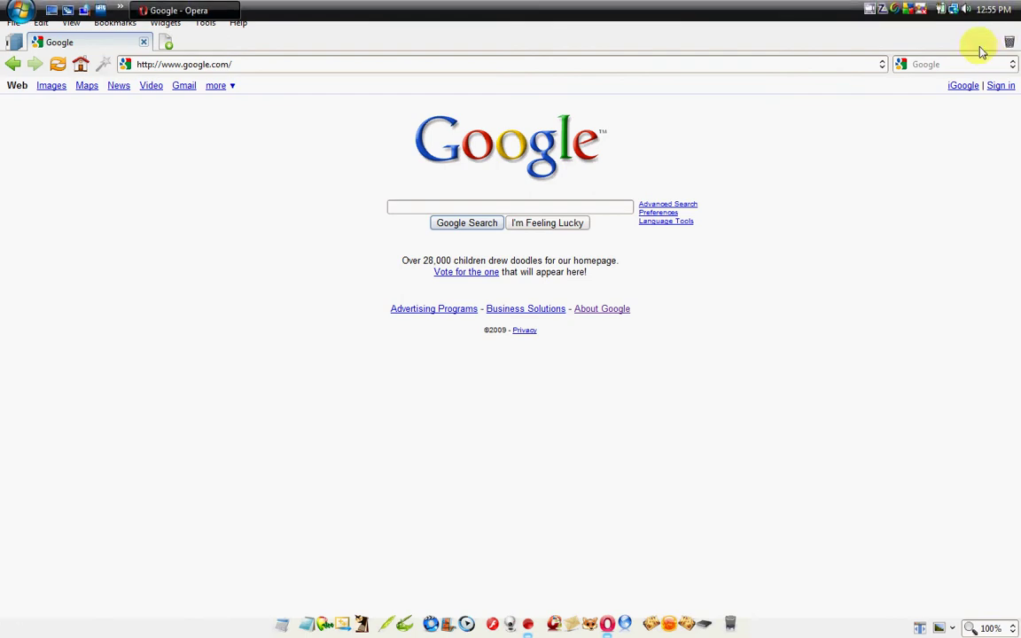
{"action": "left_click", "coordinate": [1003, 8]}
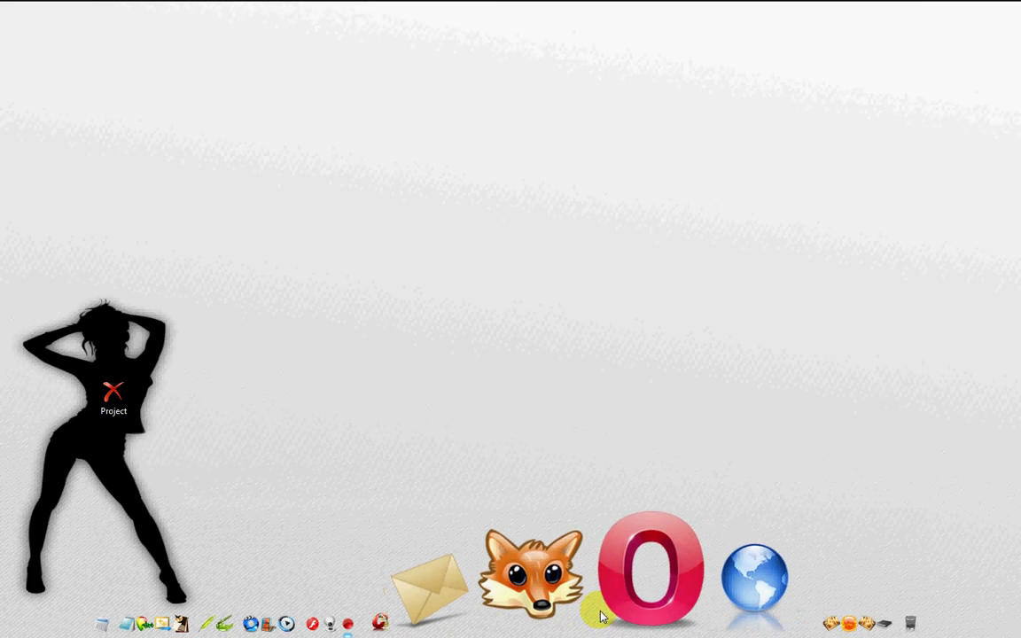
Reopen Google in Opera, check Opera in ZoneAlarm's Programs list, then Allow the repeat alert.
{"action": "left_click", "coordinate": [612, 610]}
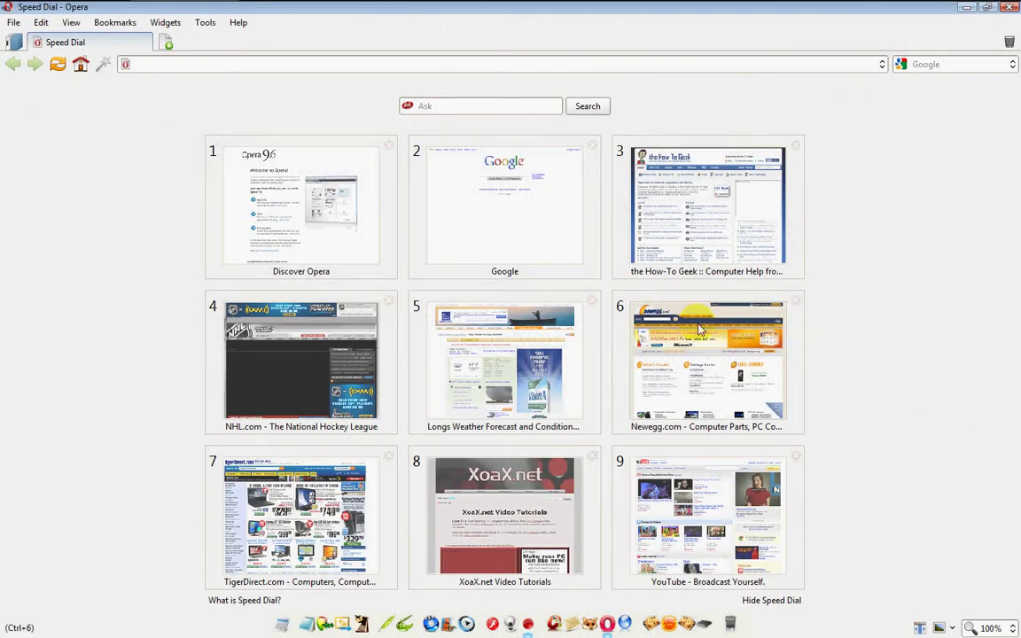
{"action": "left_click", "coordinate": [558, 256]}
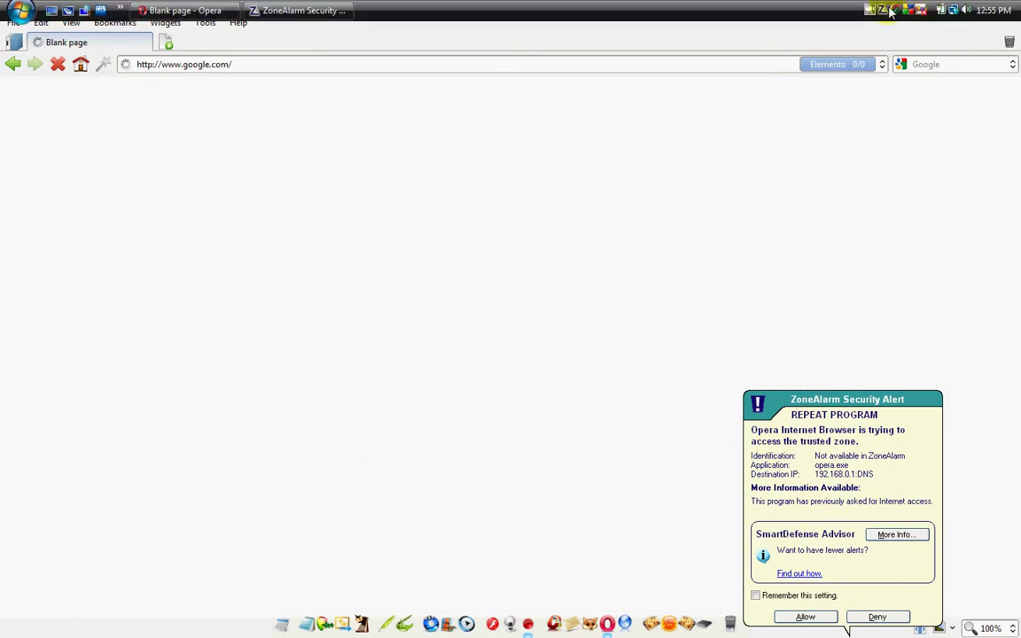
{"action": "double_click", "coordinate": [885, 11]}
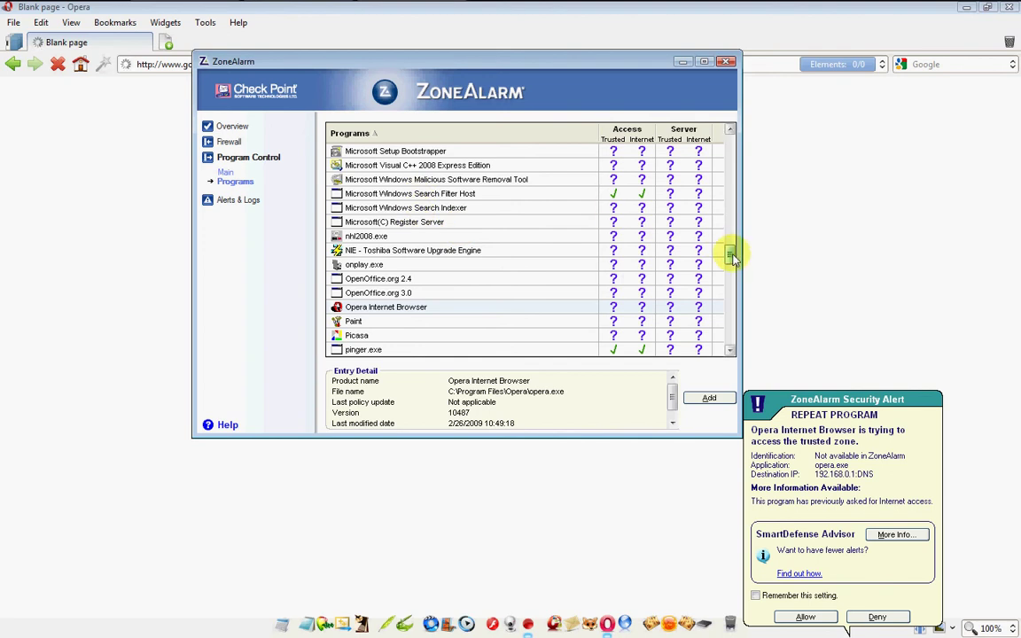
{"action": "left_click_drag", "start_coordinate": [733, 257], "coordinate": [731, 138]}
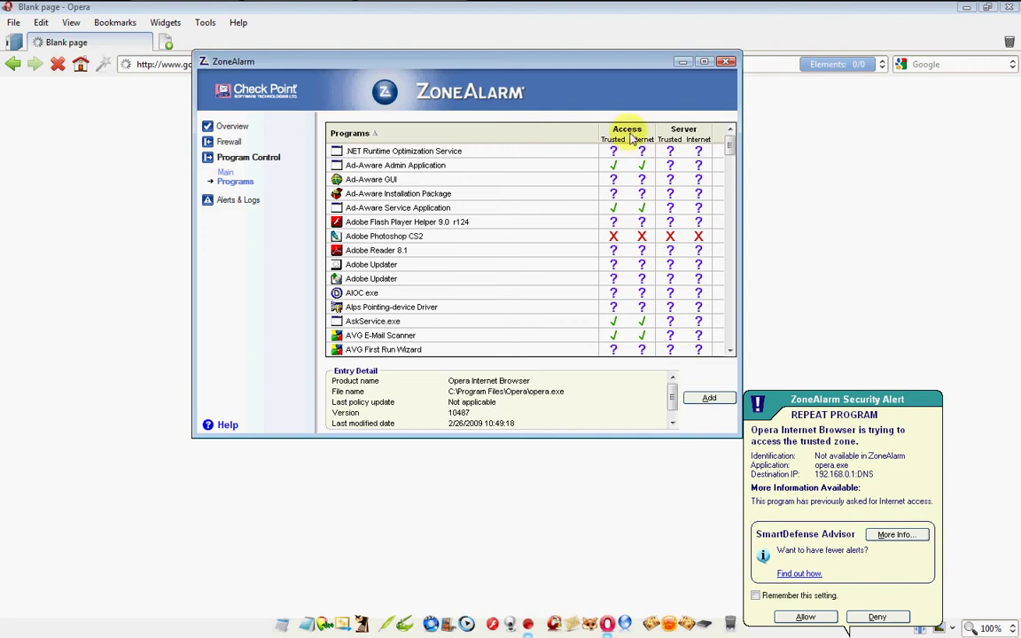
{"action": "left_click", "coordinate": [726, 62]}
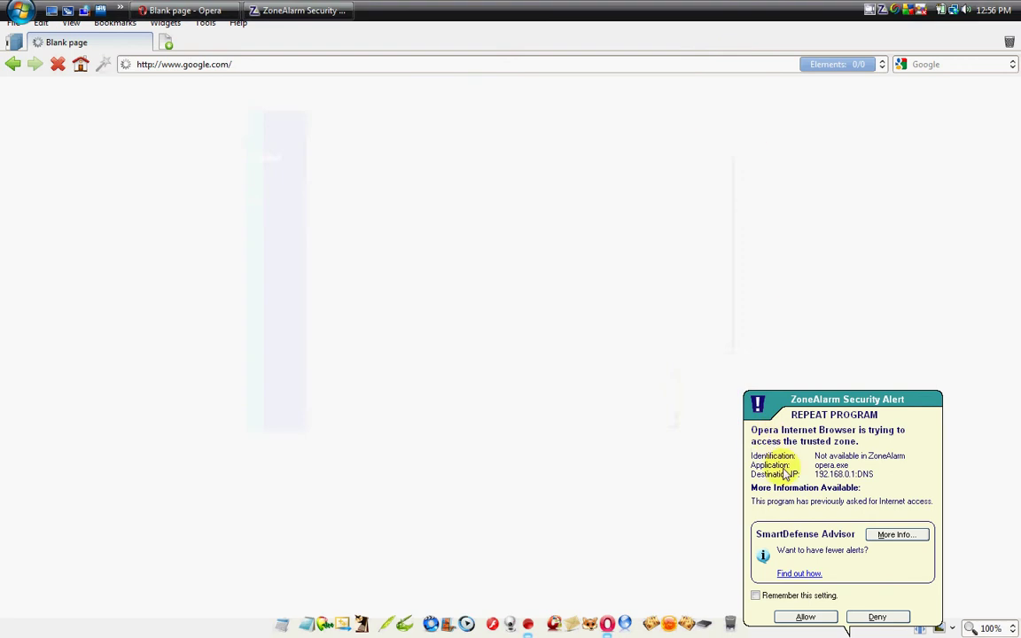
{"action": "left_click", "coordinate": [807, 618]}
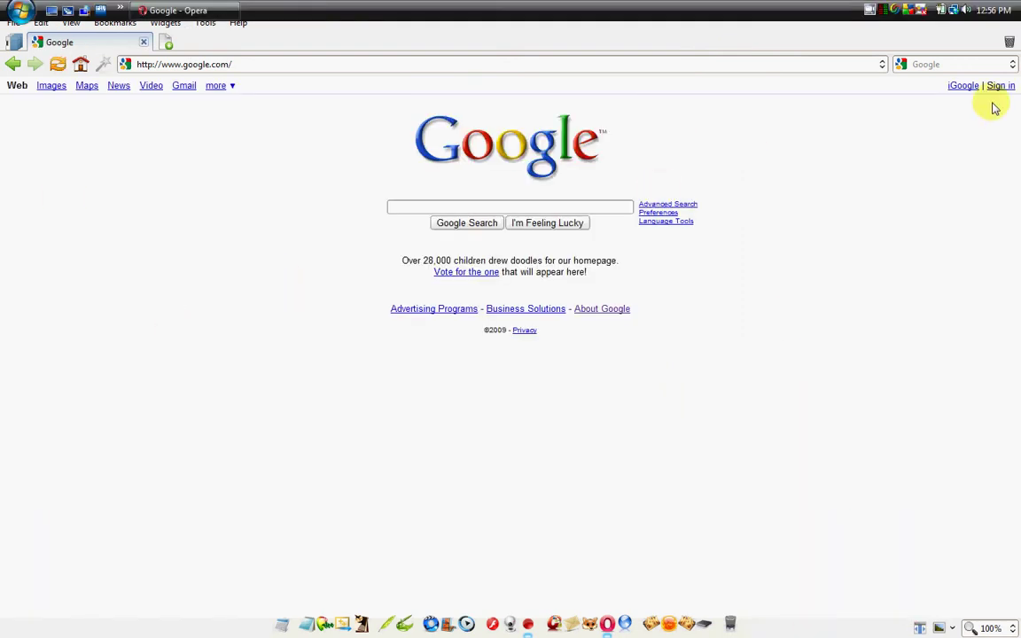
Restart Opera and open the Google Speed Dial tile.
{"action": "left_click", "coordinate": [1015, 13]}
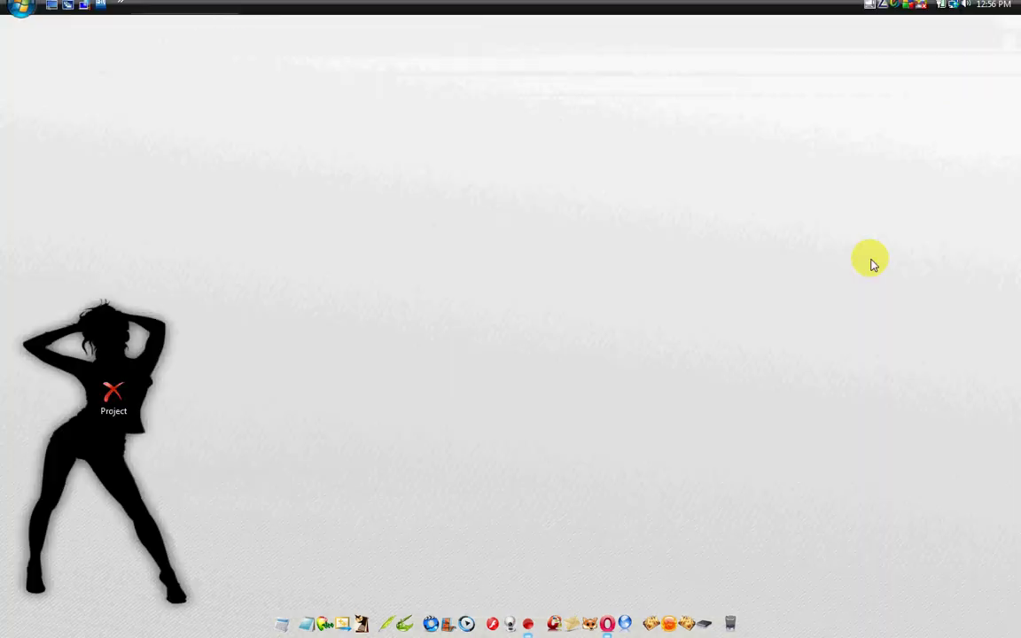
{"action": "left_click", "coordinate": [614, 601]}
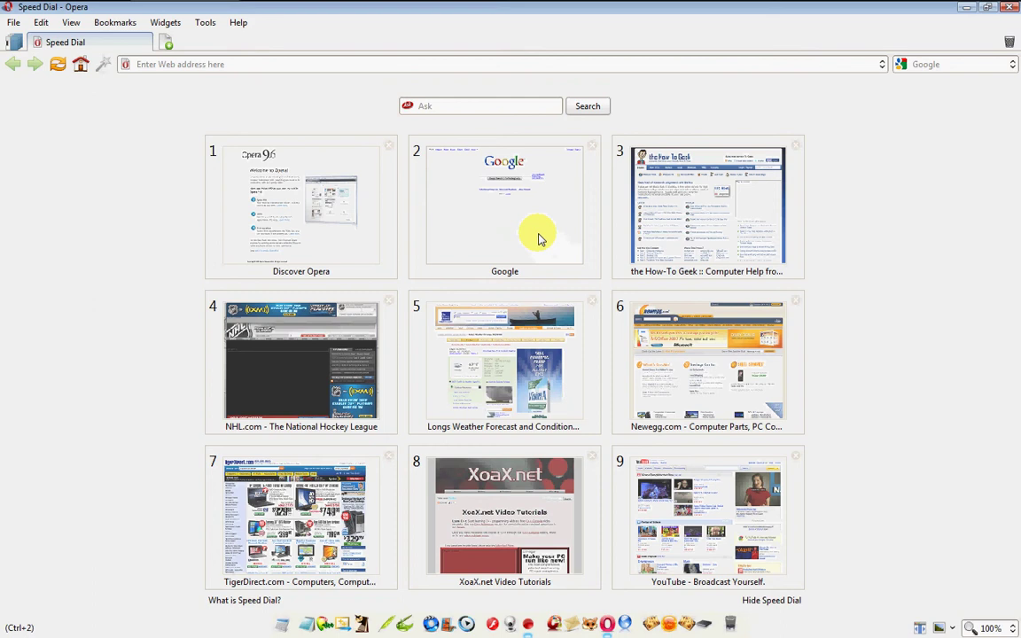
{"action": "left_click", "coordinate": [543, 240]}
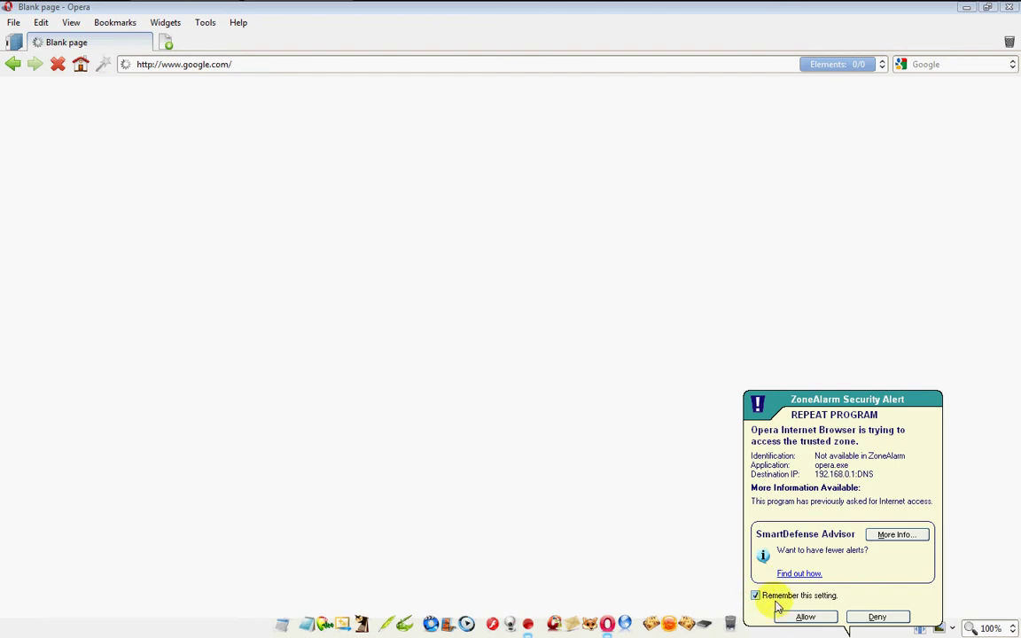
Allow both ZoneAlarm alerts with 'Remember this setting' ticked, then reopen Google with no alert.
{"action": "left_click", "coordinate": [802, 616]}
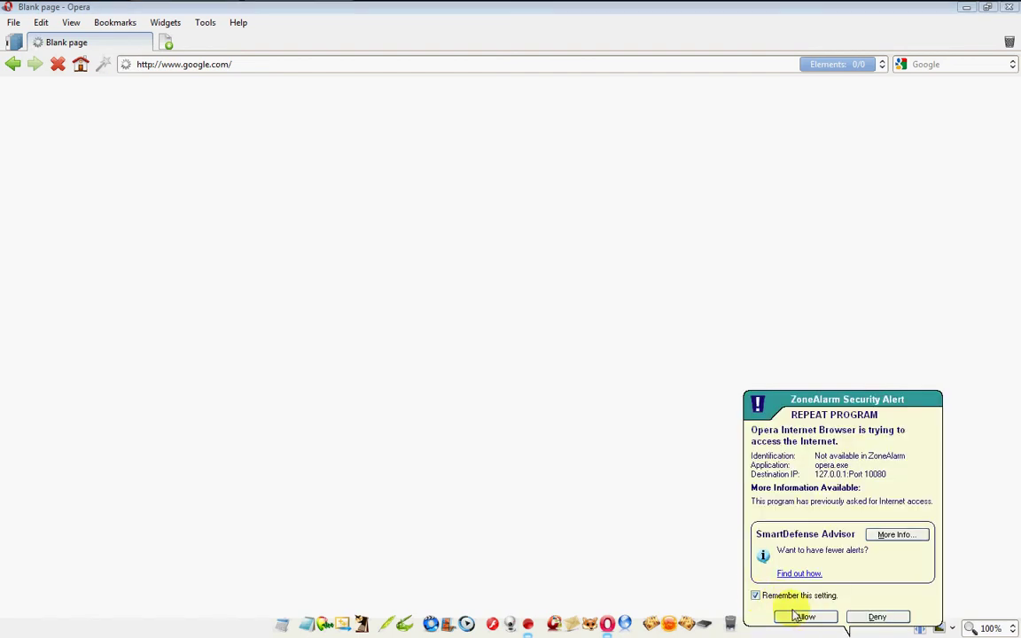
{"action": "left_click", "coordinate": [802, 616]}
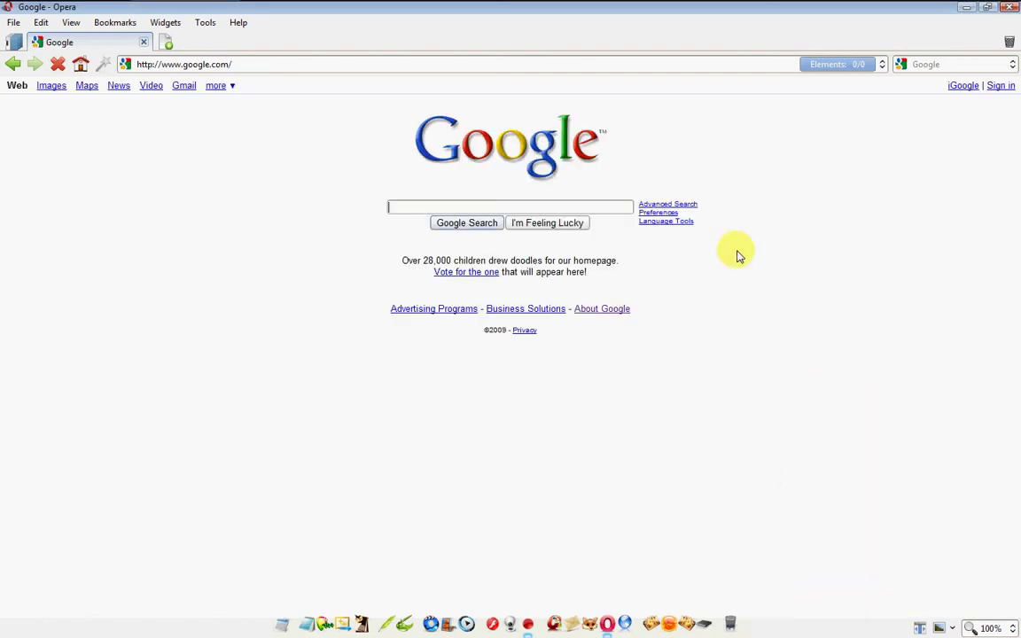
{"action": "left_click", "coordinate": [1010, 8]}
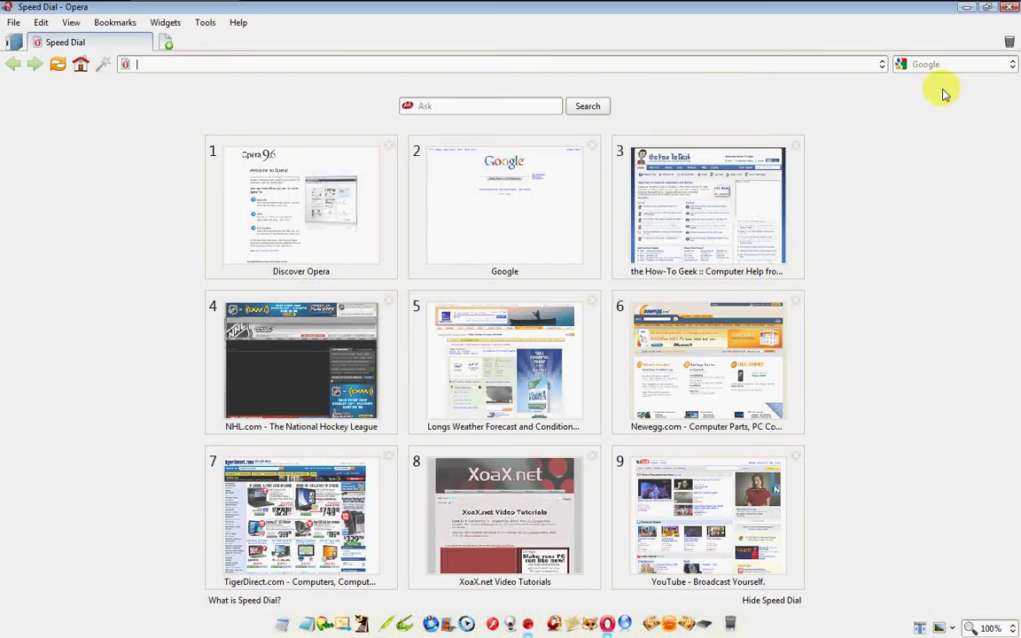
{"action": "left_click", "coordinate": [518, 205]}
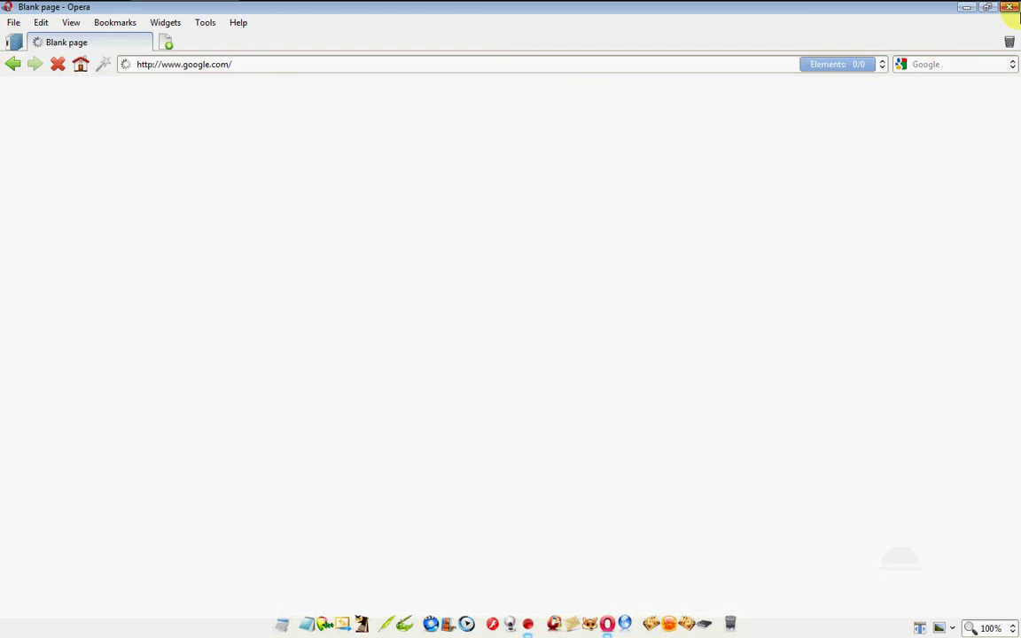
Close Opera, confirm ZoneAlarm's Overview reports the PC protected, and close ZoneAlarm.
{"action": "left_click", "coordinate": [1013, 7]}
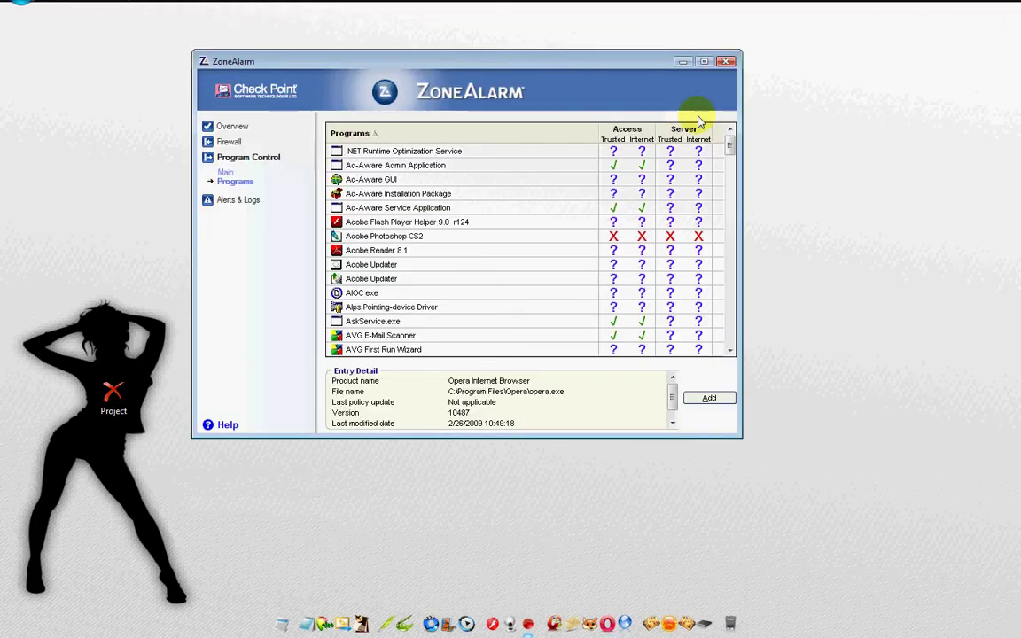
{"action": "left_click", "coordinate": [238, 126]}
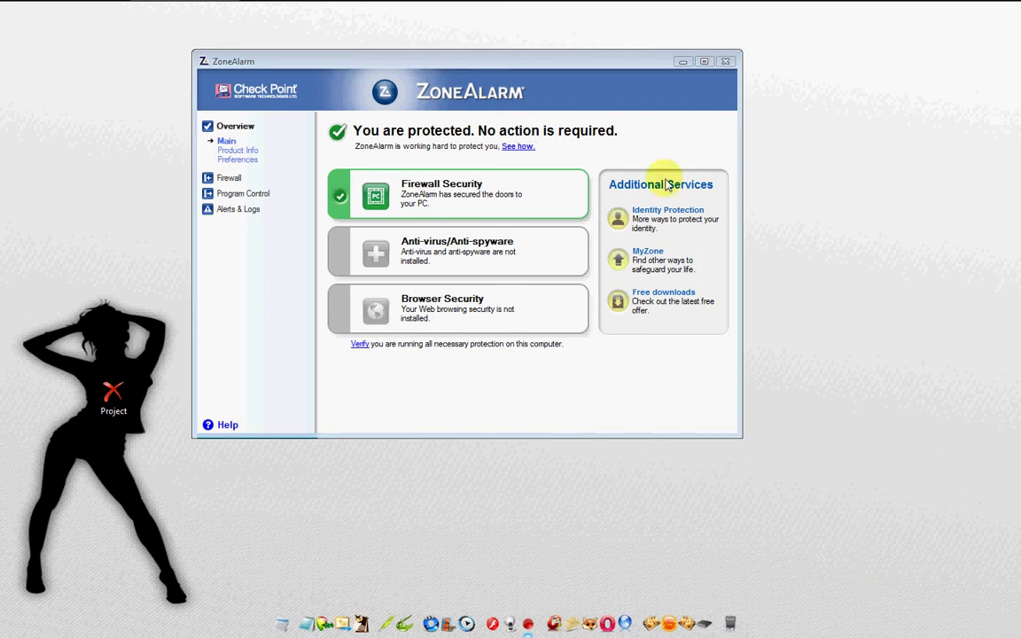
{"action": "left_click", "coordinate": [726, 62]}
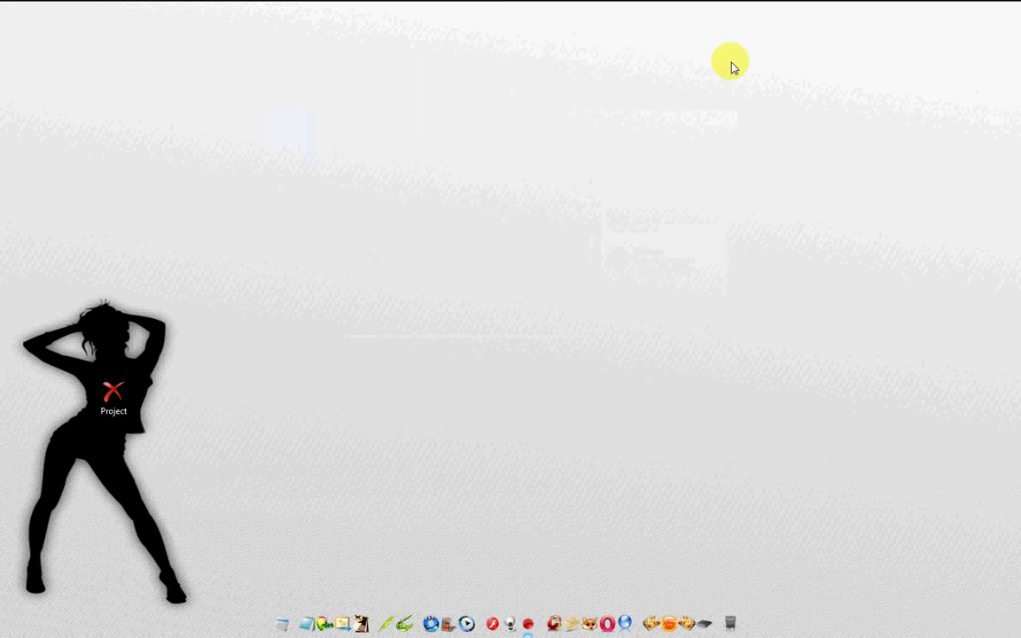